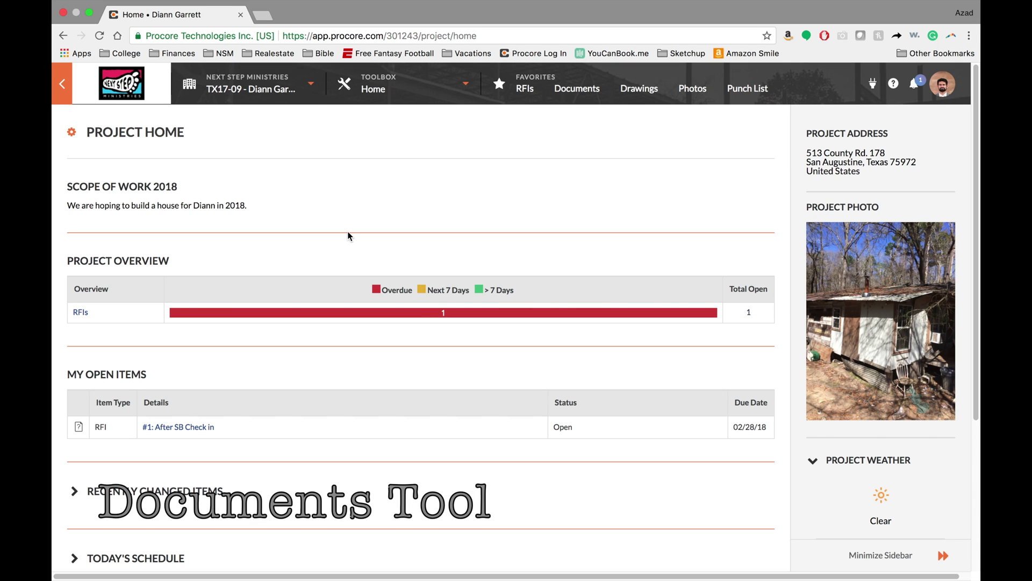
Open the project's Documents tool from the Toolbox menu
{"action": "left_click", "coordinate": [449, 95]}
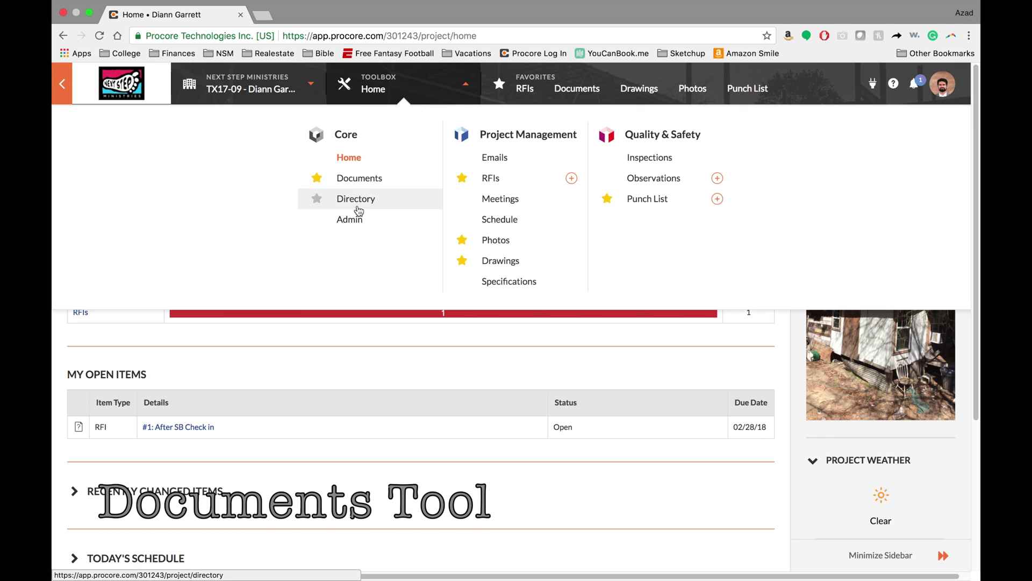
{"action": "left_click", "coordinate": [366, 183]}
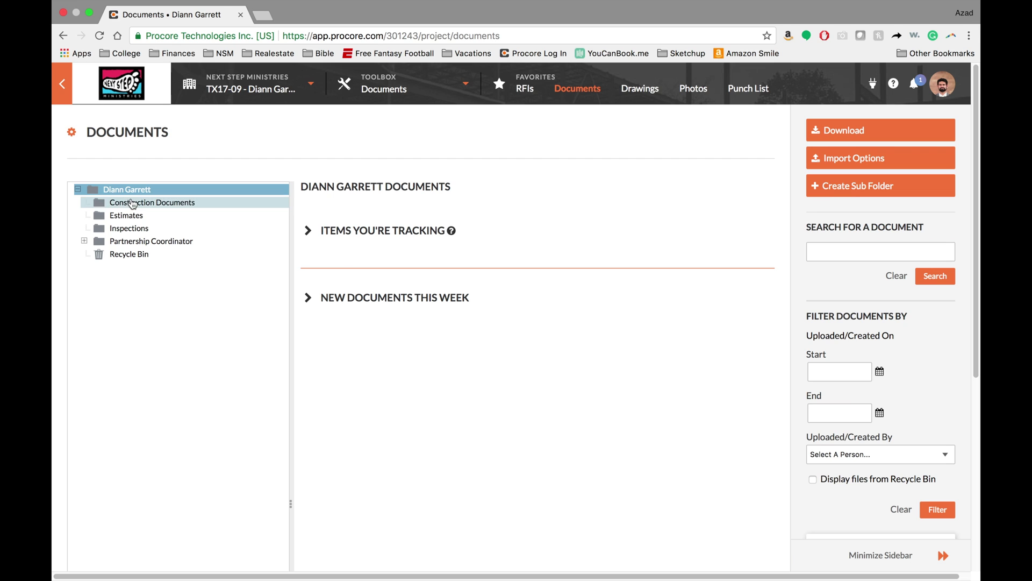
Select the Partnership Coordinator folder and look over its details
{"action": "left_click", "coordinate": [128, 243]}
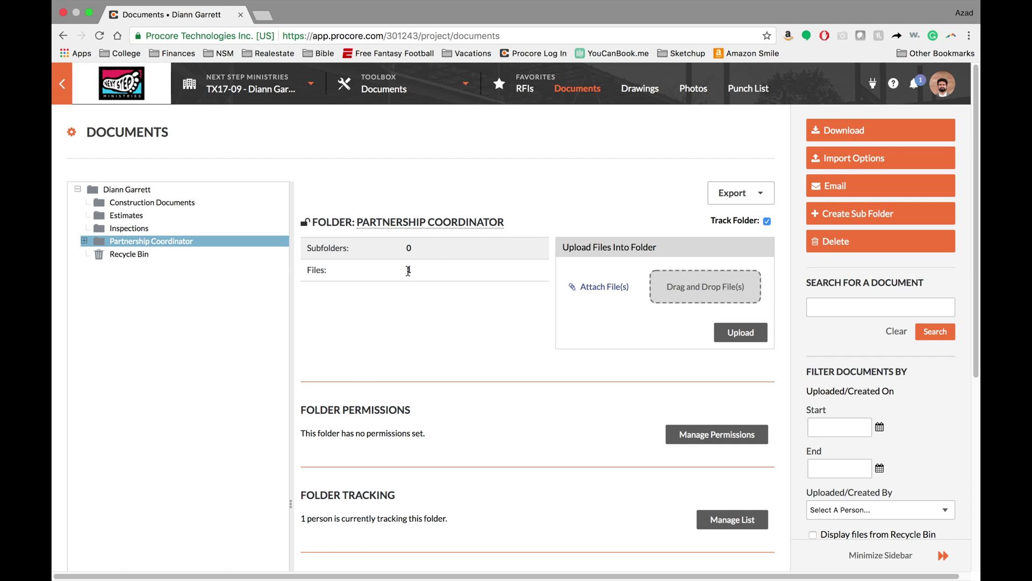
{"action": "scroll", "coordinate": [407, 276], "scroll_direction": "down", "scroll_amount": 5}
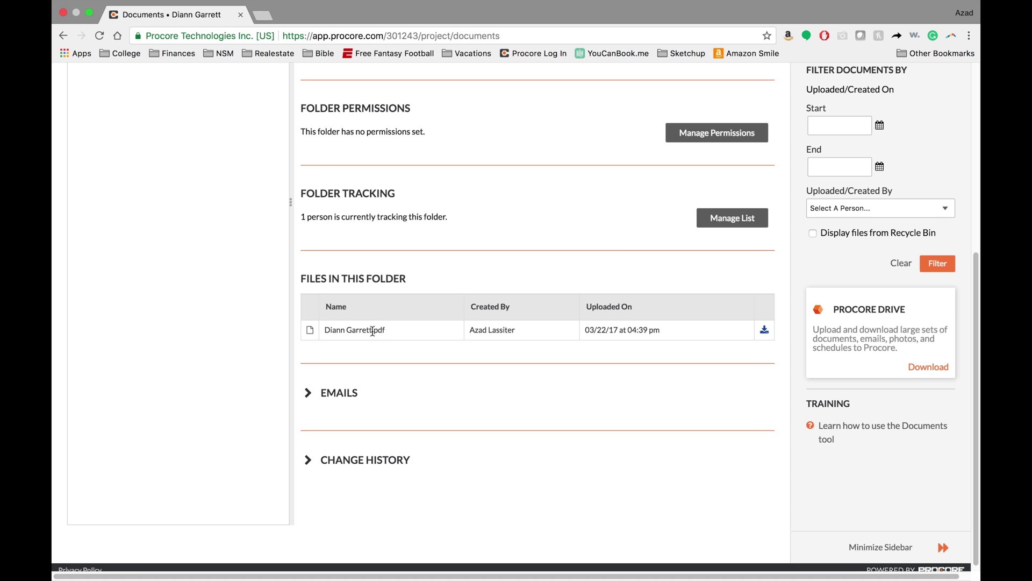
{"action": "scroll", "coordinate": [401, 290], "scroll_direction": "up", "scroll_amount": 5}
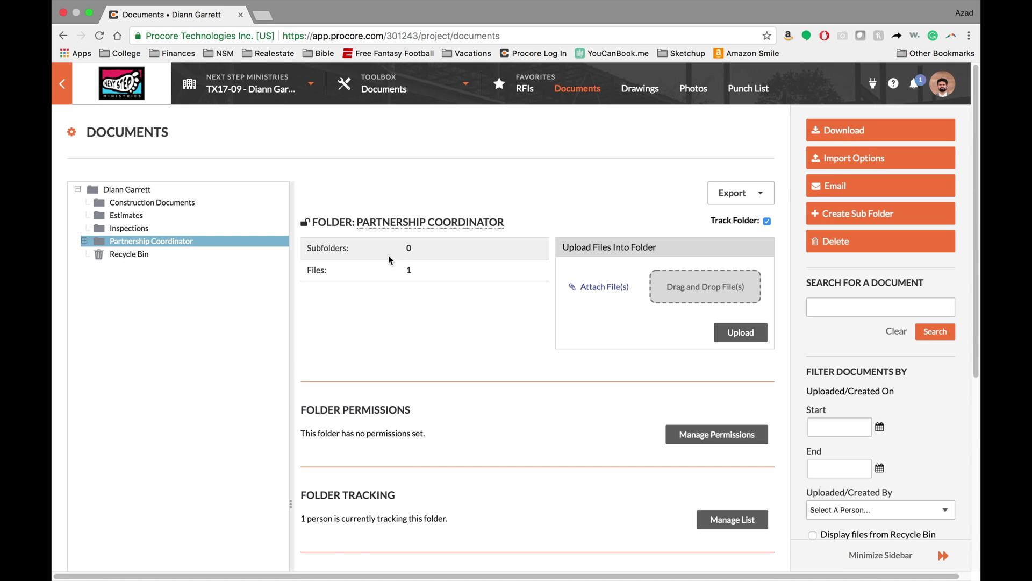
{"action": "scroll", "coordinate": [389, 258], "scroll_direction": "down", "scroll_amount": 2}
{"action": "scroll", "coordinate": [507, 329], "scroll_direction": "up", "scroll_amount": 2}
Expand Partnership Coordinator and open the homeowner's application PDF for reading
{"action": "left_click", "coordinate": [84, 241]}
{"action": "left_click", "coordinate": [145, 255]}
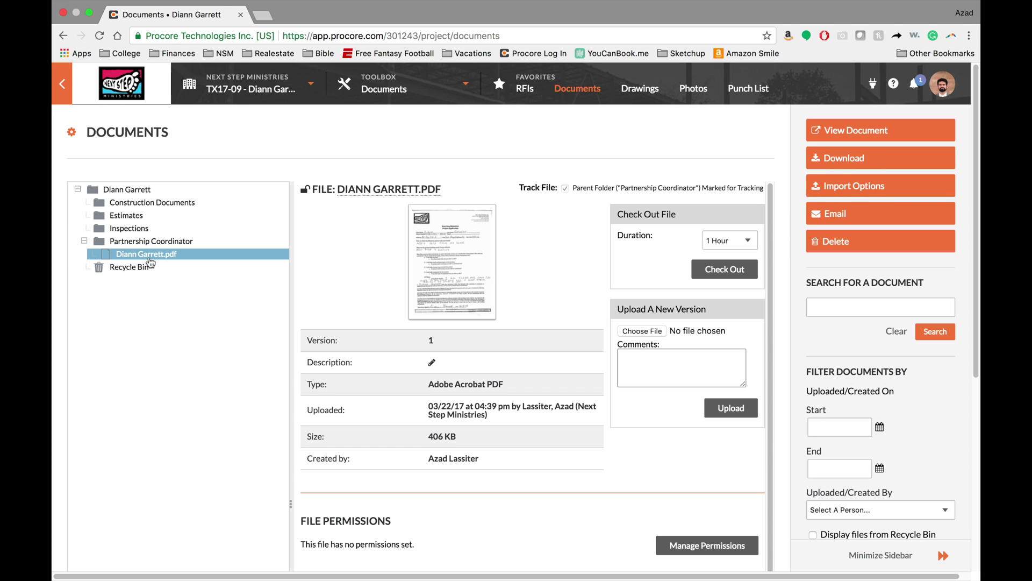
{"action": "scroll", "coordinate": [452, 264], "scroll_direction": "down", "scroll_amount": 1}
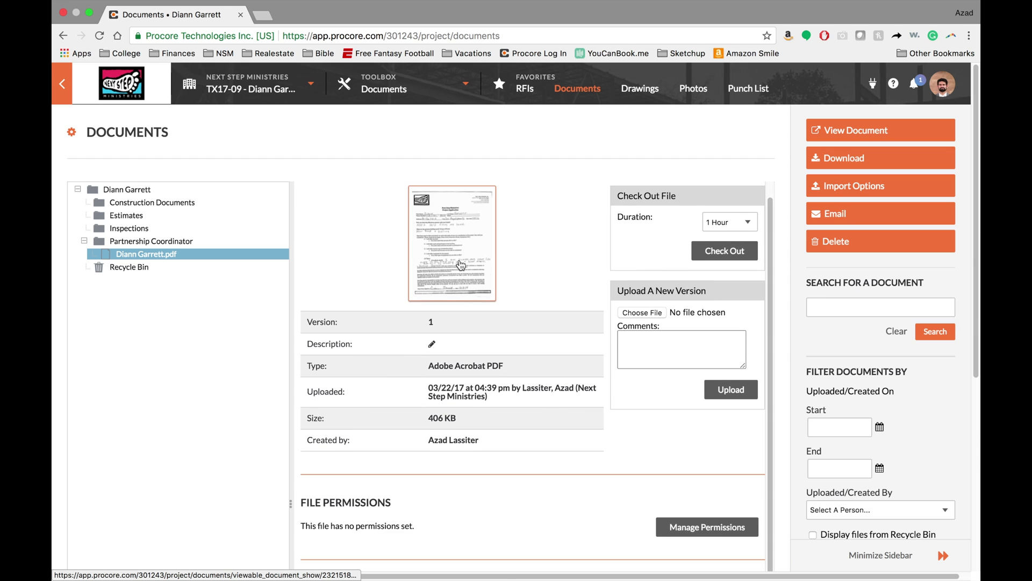
{"action": "scroll", "coordinate": [435, 282], "scroll_direction": "up", "scroll_amount": 1}
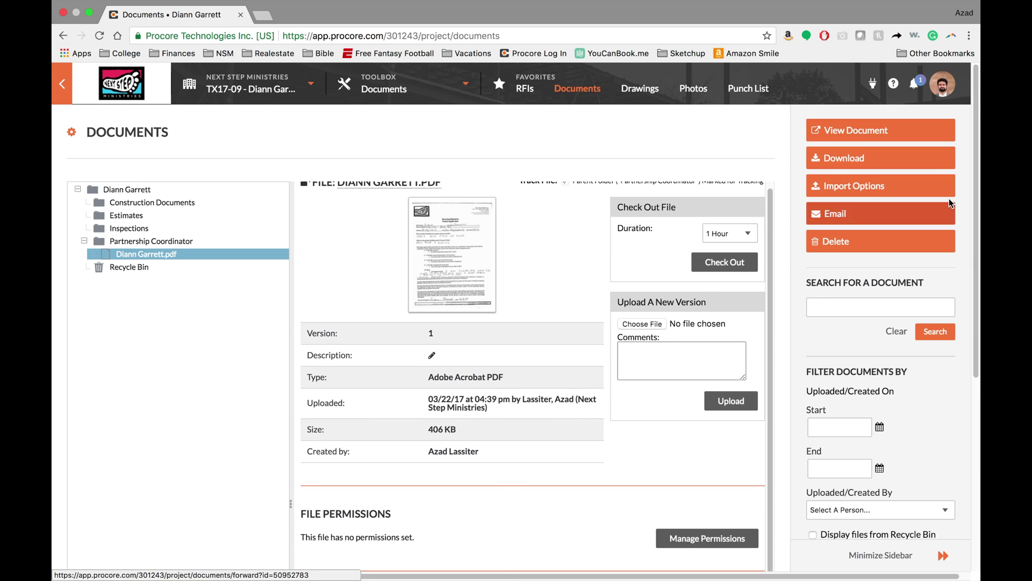
{"action": "left_click", "coordinate": [451, 255]}
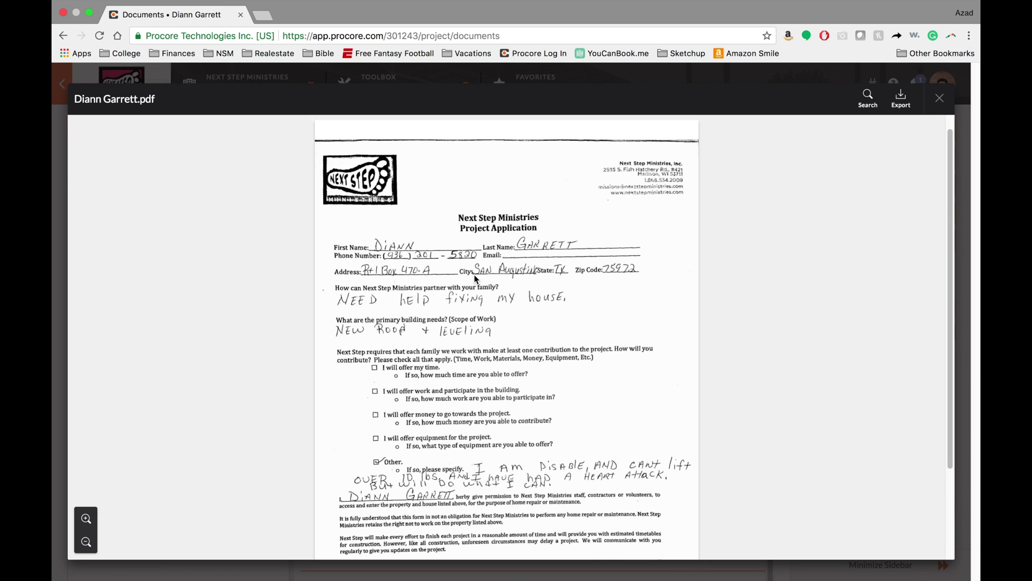
Scroll through the homeowner's application PDF, then close the document viewer
{"action": "scroll", "coordinate": [476, 279], "scroll_direction": "down", "scroll_amount": 3}
{"action": "scroll", "coordinate": [475, 307], "scroll_direction": "up", "scroll_amount": 3}
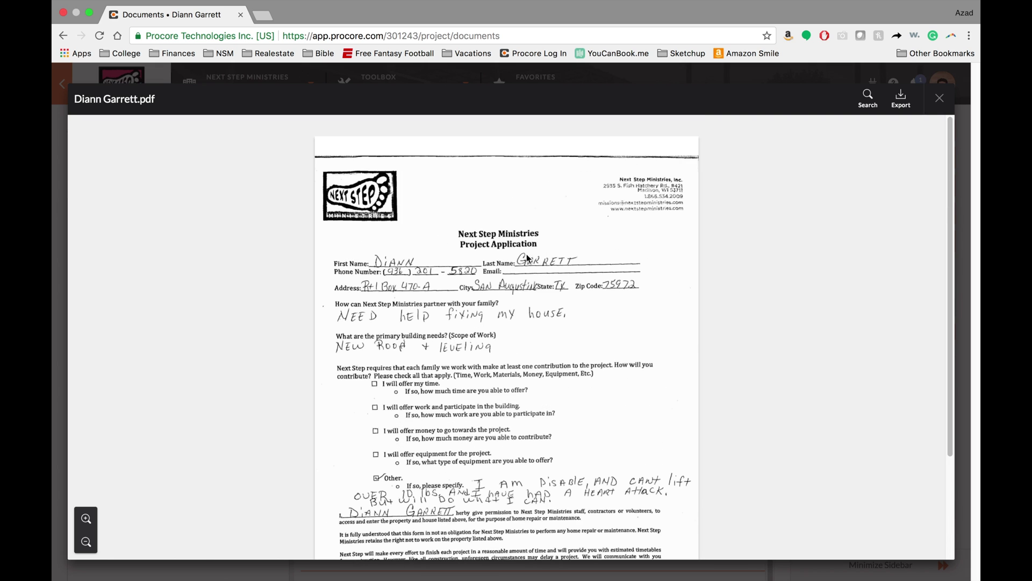
{"action": "scroll", "coordinate": [465, 317], "scroll_direction": "down", "scroll_amount": 3}
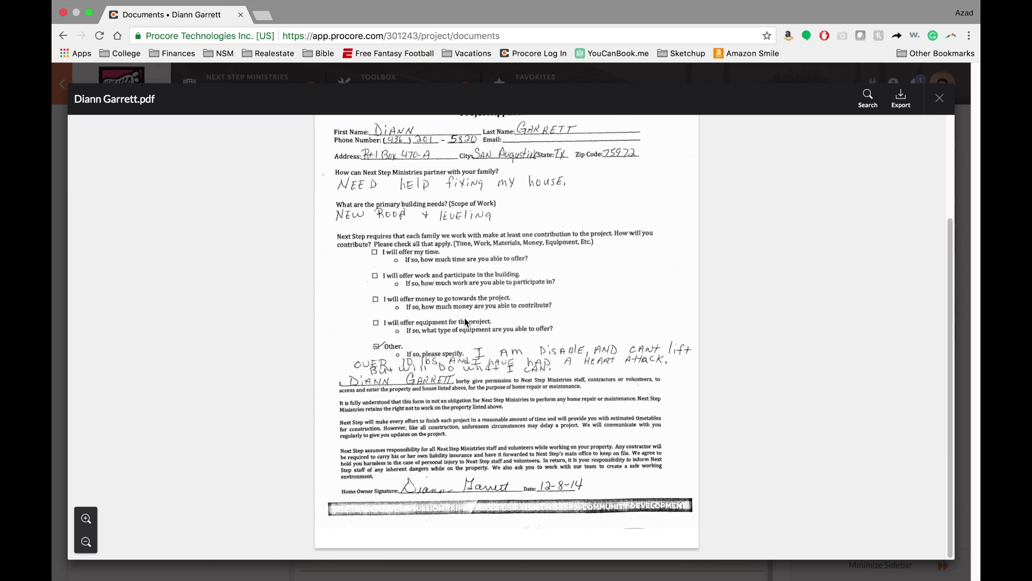
{"action": "scroll", "coordinate": [470, 341], "scroll_direction": "up", "scroll_amount": 3}
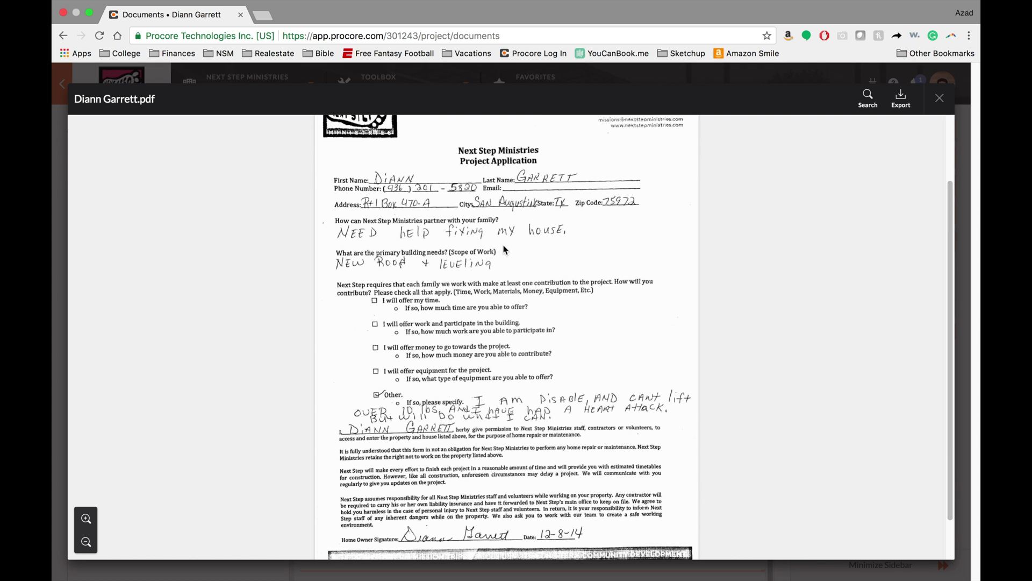
{"action": "scroll", "coordinate": [543, 260], "scroll_direction": "up", "scroll_amount": 3}
{"action": "scroll", "coordinate": [931, 122], "scroll_direction": "down", "scroll_amount": 4}
{"action": "left_click", "coordinate": [939, 98]}
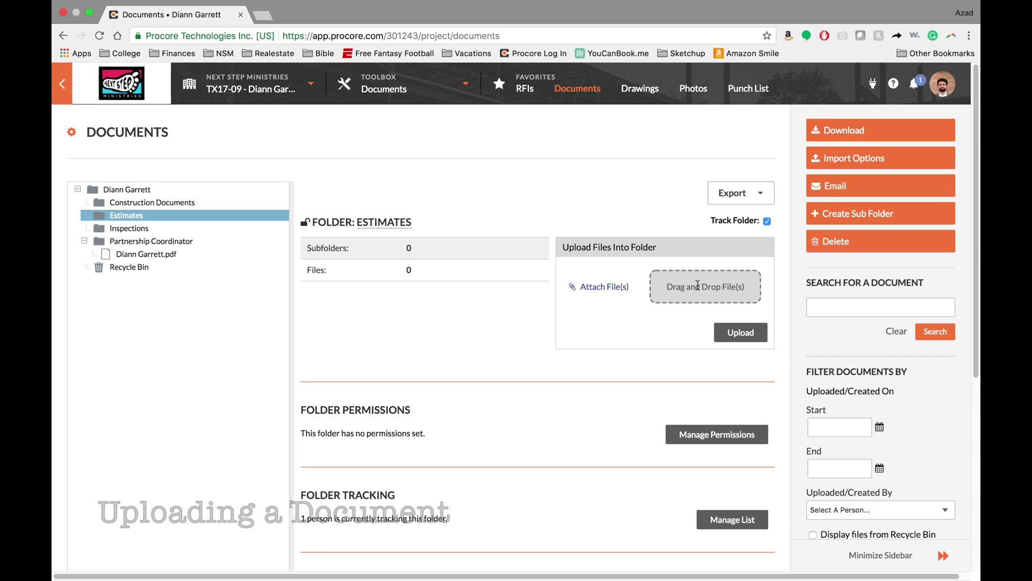
Upload 20x30 Garage.pdf from the computer into Estimates and show its file details
{"action": "left_click", "coordinate": [602, 290]}
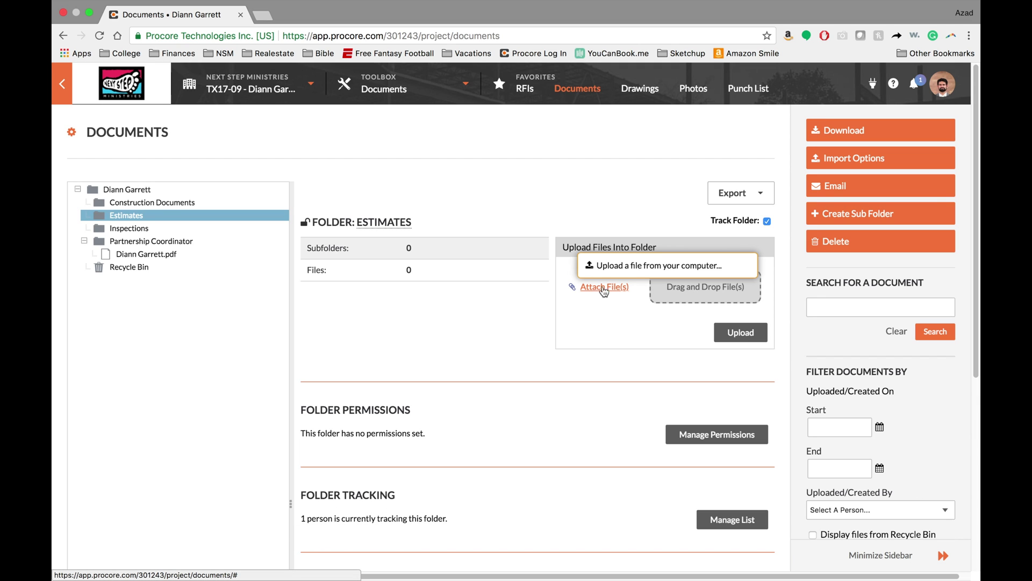
{"action": "left_click", "coordinate": [609, 267]}
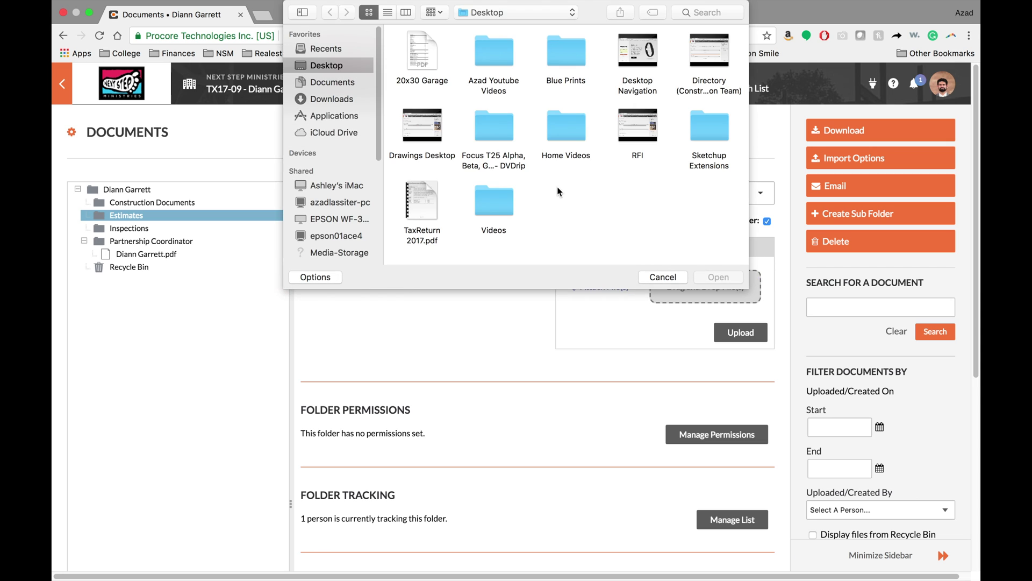
{"action": "left_click", "coordinate": [420, 55]}
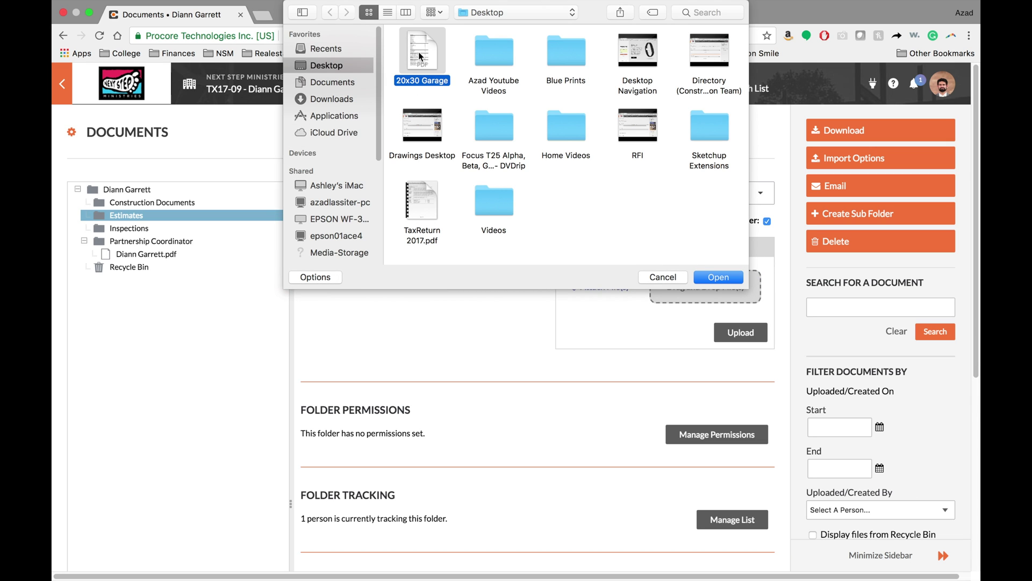
{"action": "left_click", "coordinate": [718, 277]}
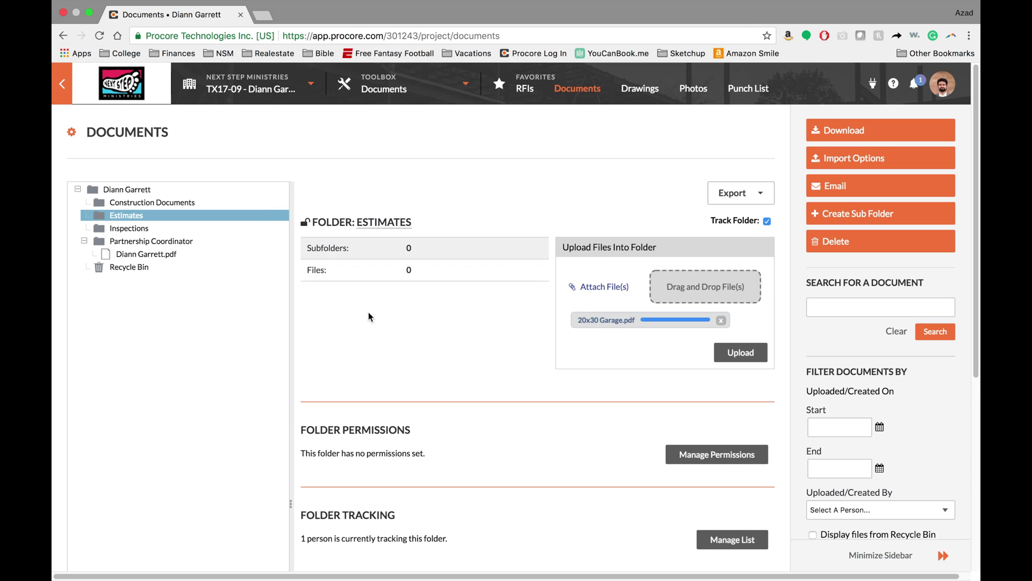
{"action": "left_click", "coordinate": [741, 352]}
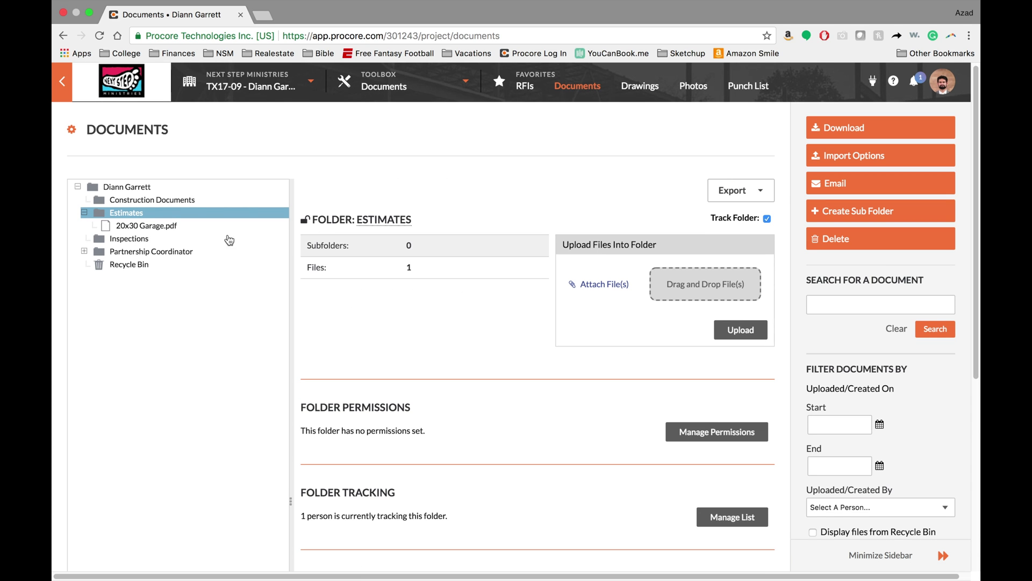
{"action": "left_click", "coordinate": [146, 225]}
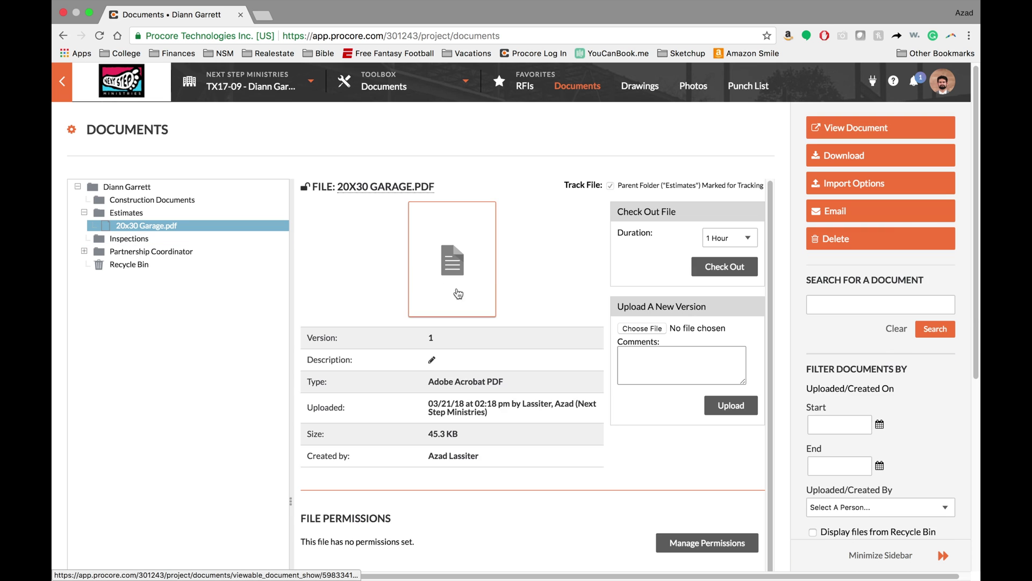
Open 20x30 Garage.pdf in the viewer and scroll through the estimate rows
{"action": "left_click", "coordinate": [457, 249]}
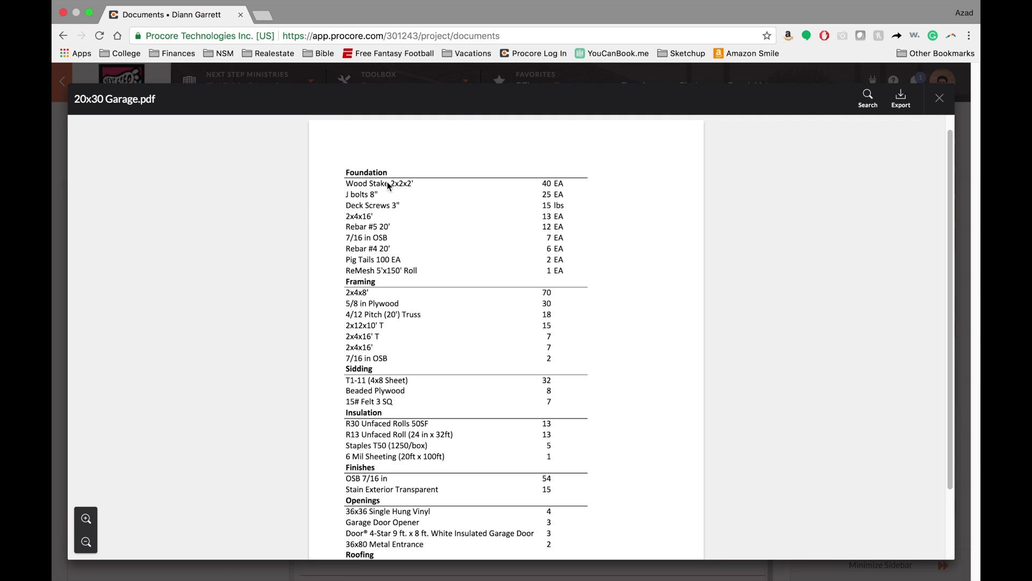
{"action": "scroll", "coordinate": [381, 253], "scroll_direction": "down", "scroll_amount": 3}
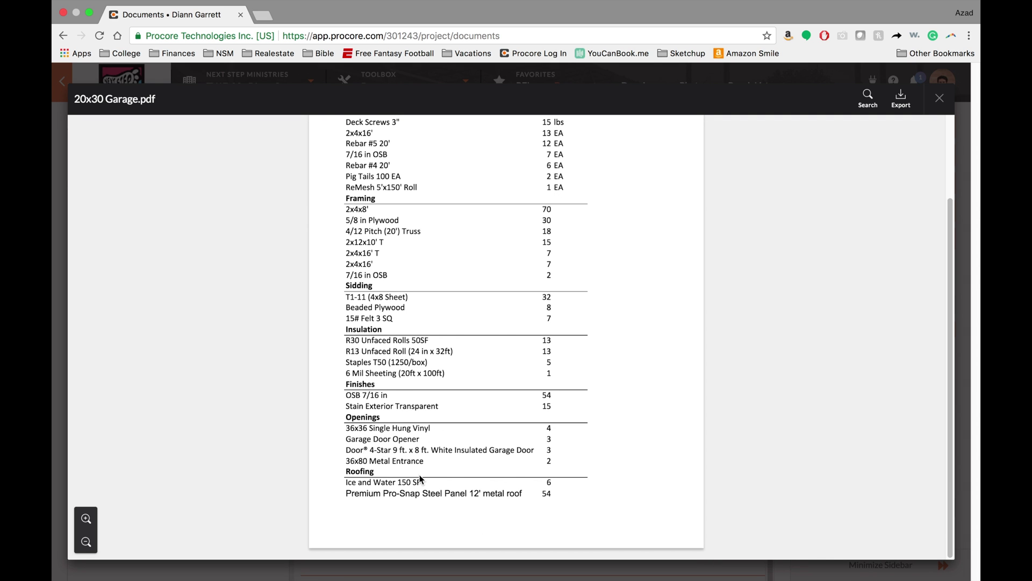
{"action": "scroll", "coordinate": [422, 474], "scroll_direction": "up", "scroll_amount": 4}
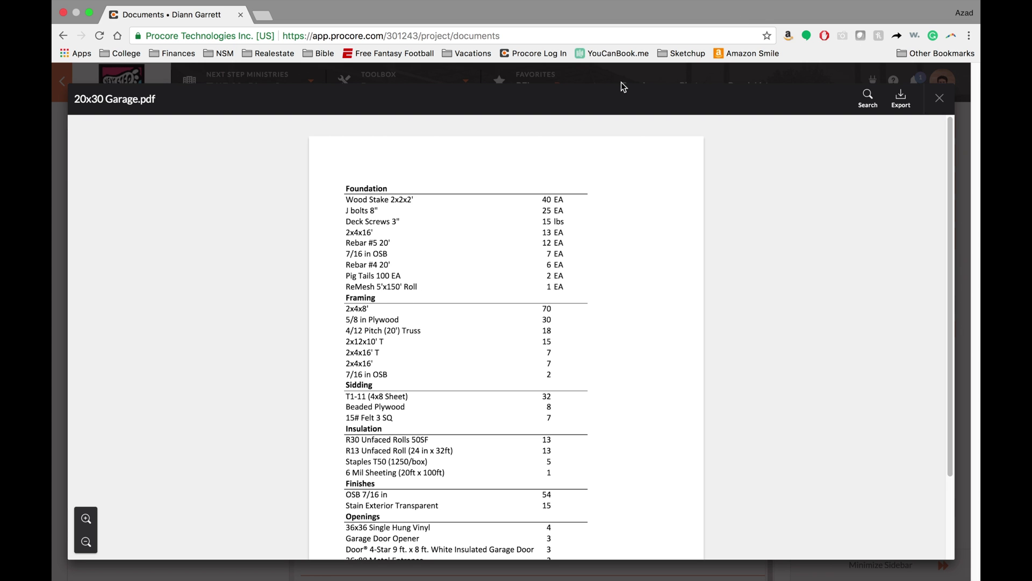
{"action": "scroll", "coordinate": [425, 215], "scroll_direction": "down", "scroll_amount": 4}
{"action": "scroll", "coordinate": [444, 344], "scroll_direction": "up", "scroll_amount": 4}
{"action": "scroll", "coordinate": [424, 299], "scroll_direction": "down", "scroll_amount": 4}
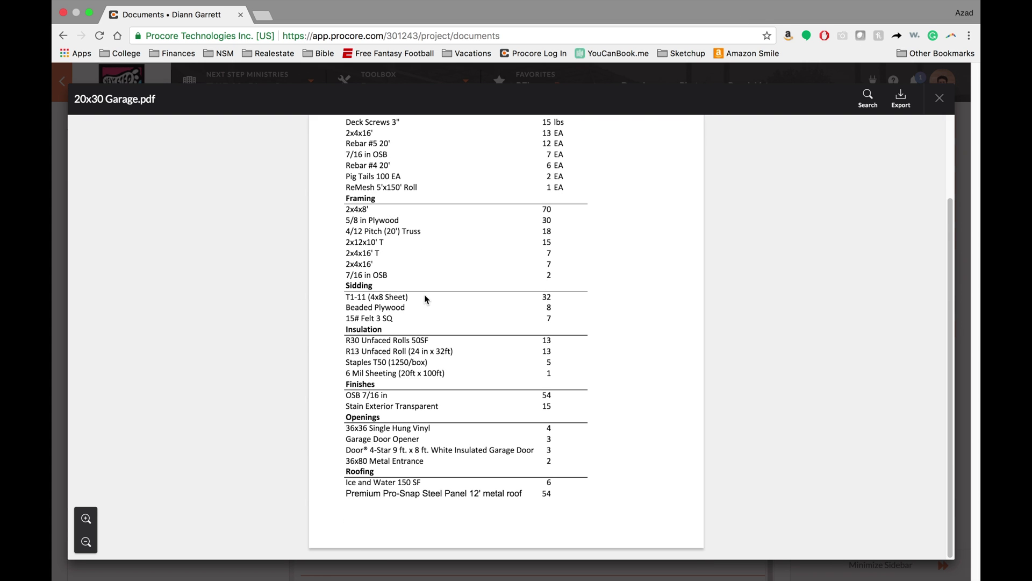
{"action": "scroll", "coordinate": [433, 342], "scroll_direction": "up", "scroll_amount": 4}
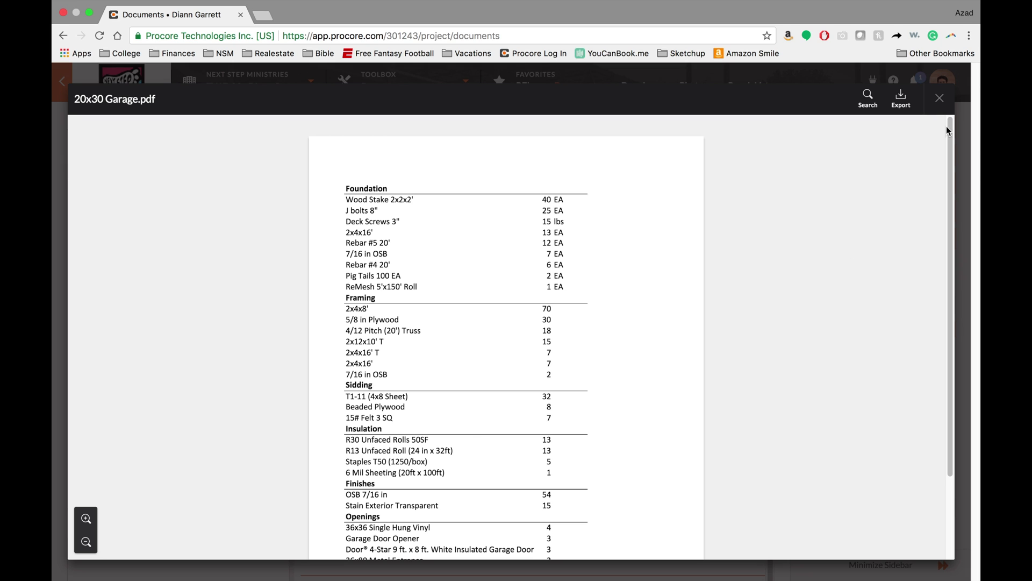
{"action": "scroll", "coordinate": [468, 398], "scroll_direction": "down", "scroll_amount": 4}
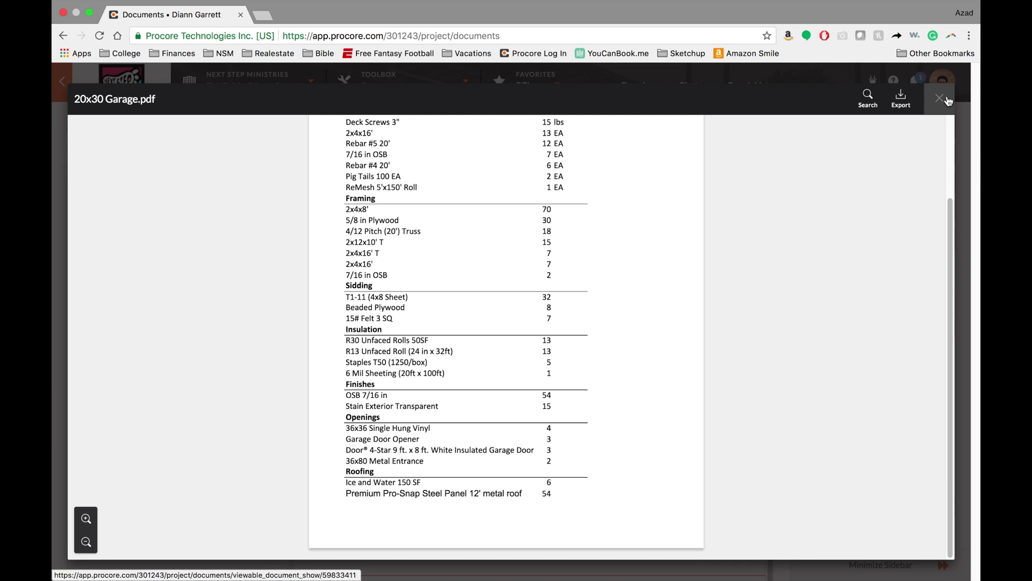
Highlight estimate text from the metal roof row to 7/16 in OSB, then close the preview
{"action": "left_click", "coordinate": [529, 498]}
{"action": "left_click_drag", "start_coordinate": [528, 497], "coordinate": [350, 154]}
{"action": "scroll", "coordinate": [427, 376], "scroll_direction": "up", "scroll_amount": 4}
{"action": "left_click", "coordinate": [630, 309]}
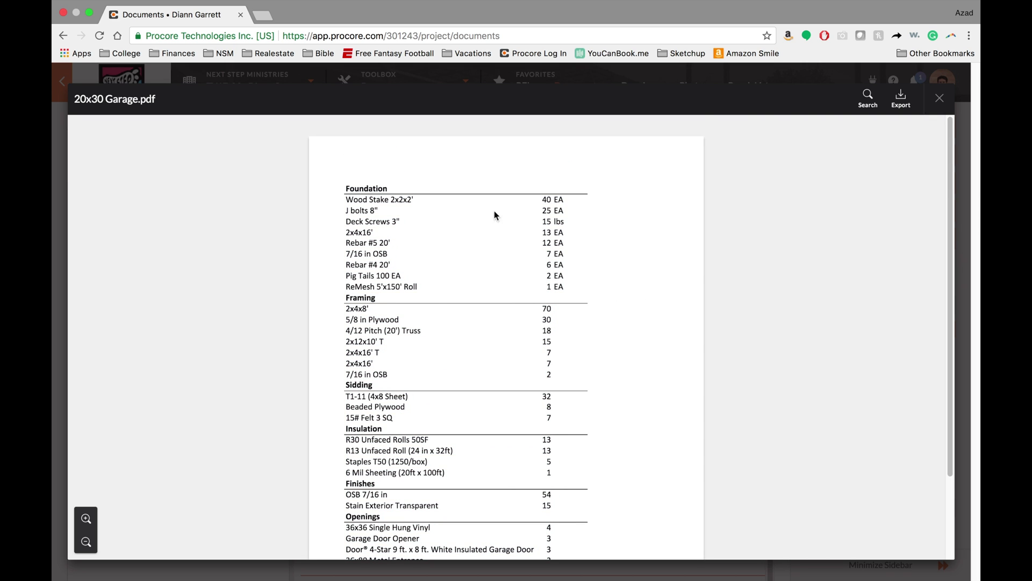
{"action": "scroll", "coordinate": [454, 414], "scroll_direction": "down", "scroll_amount": 4}
{"action": "scroll", "coordinate": [446, 410], "scroll_direction": "up", "scroll_amount": 2}
{"action": "left_click", "coordinate": [940, 98]}
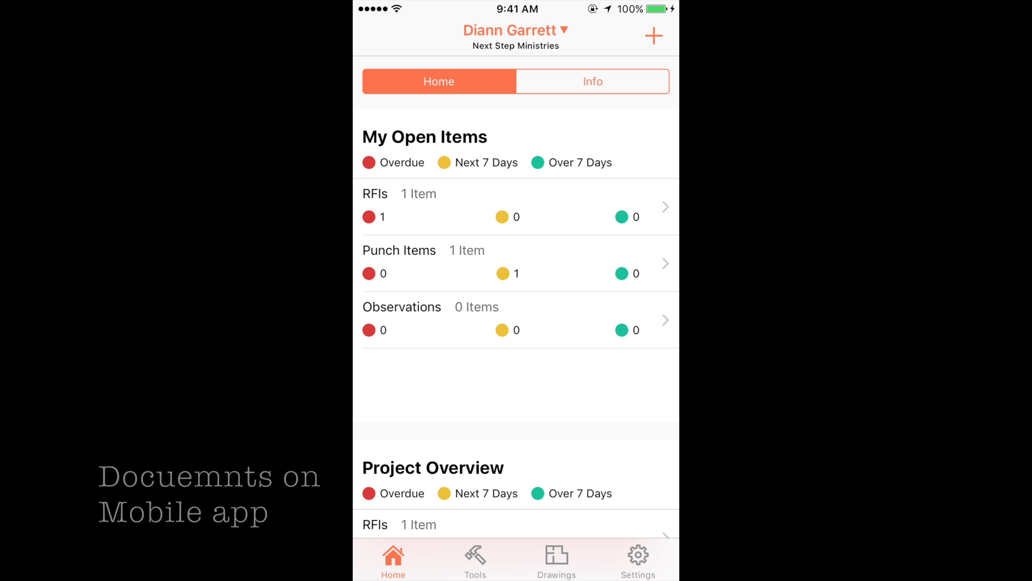
In the mobile app, go through Tools to Documents and open the Estimates folder
{"action": "scroll", "coordinate": [516, 320], "scroll_direction": "down", "scroll_amount": 3}
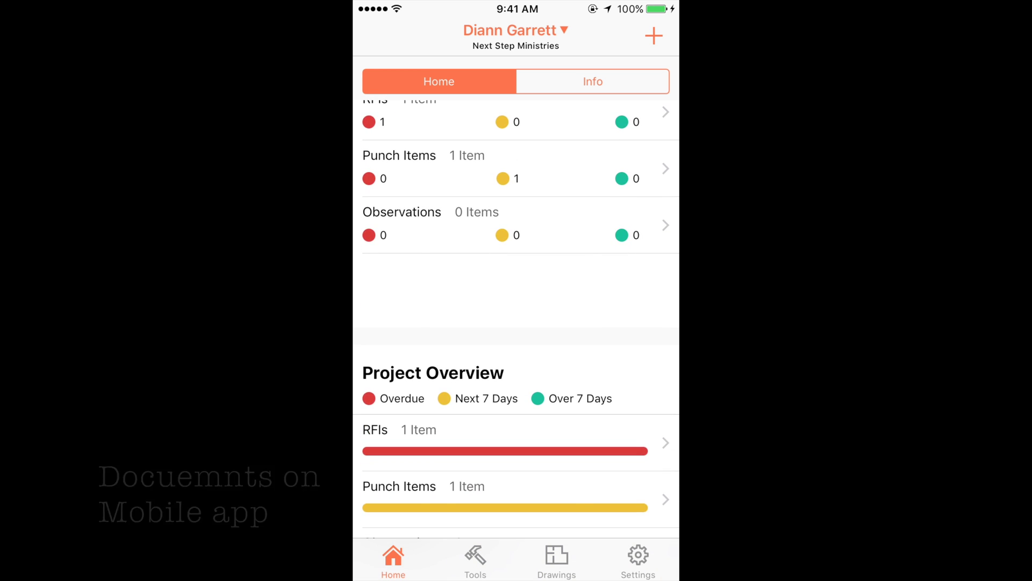
{"action": "left_click", "coordinate": [475, 559]}
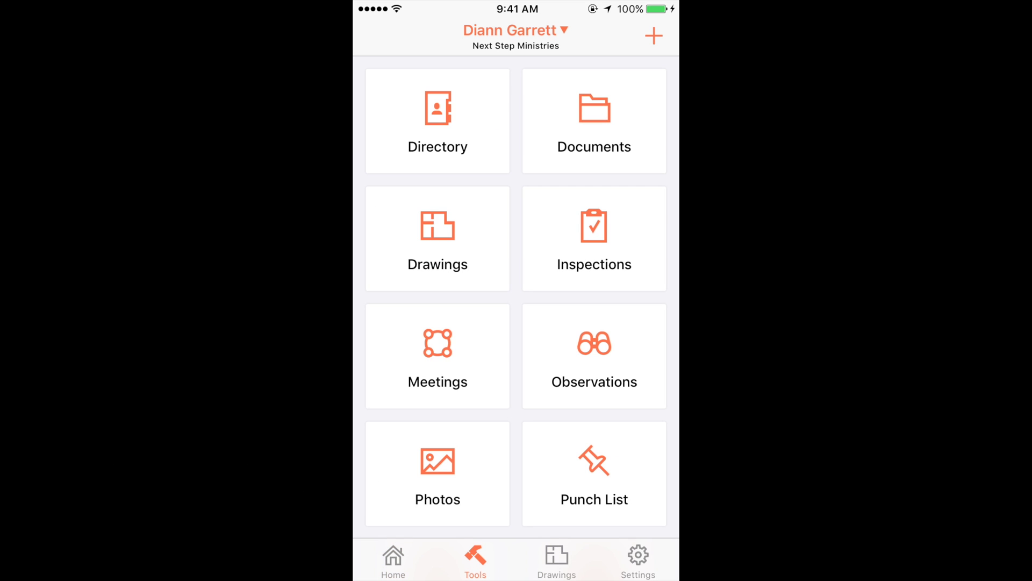
{"action": "left_click", "coordinate": [594, 121]}
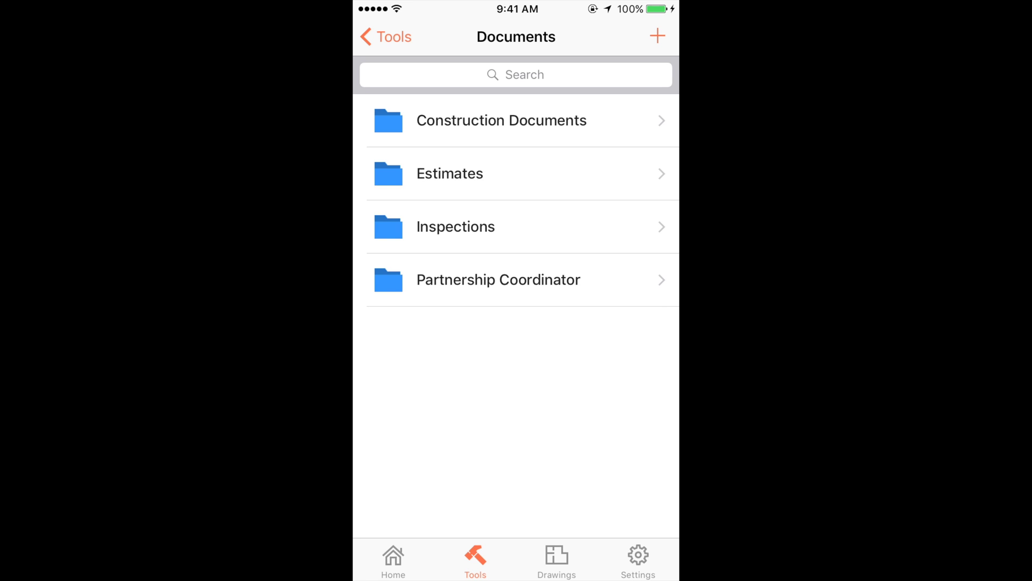
{"action": "left_click", "coordinate": [450, 173]}
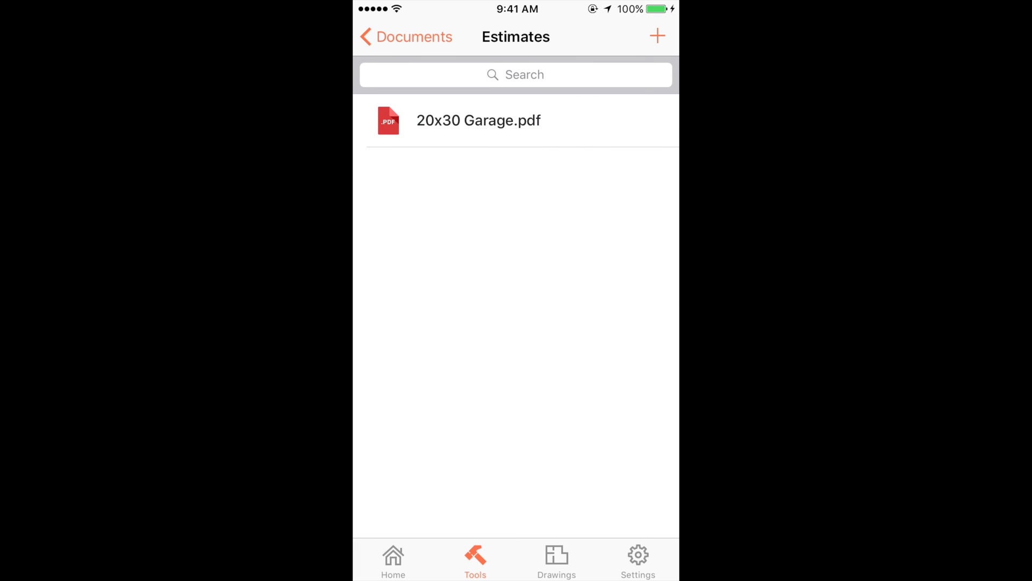
{"action": "left_click", "coordinate": [478, 120]}
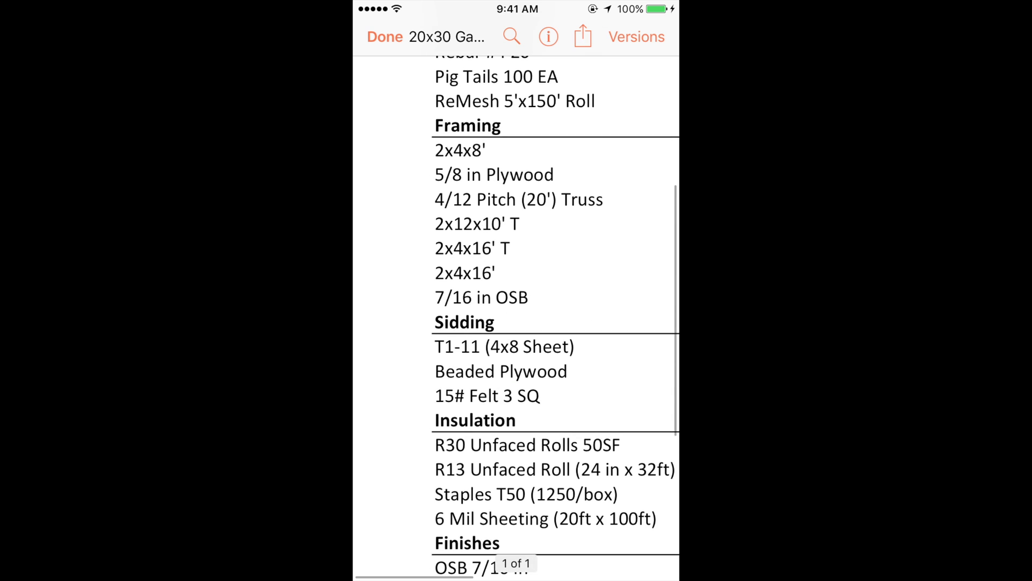
{"action": "scroll", "coordinate": [516, 317], "scroll_direction": "down", "scroll_amount": 2}
{"action": "scroll", "coordinate": [516, 317], "scroll_direction": "down", "scroll_amount": 2}
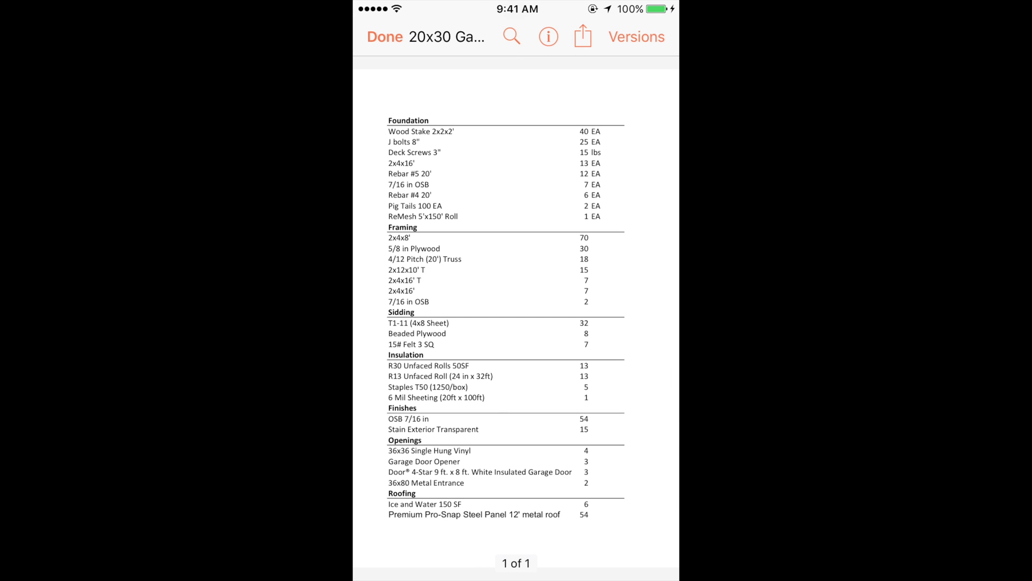
{"action": "left_click", "coordinate": [637, 36]}
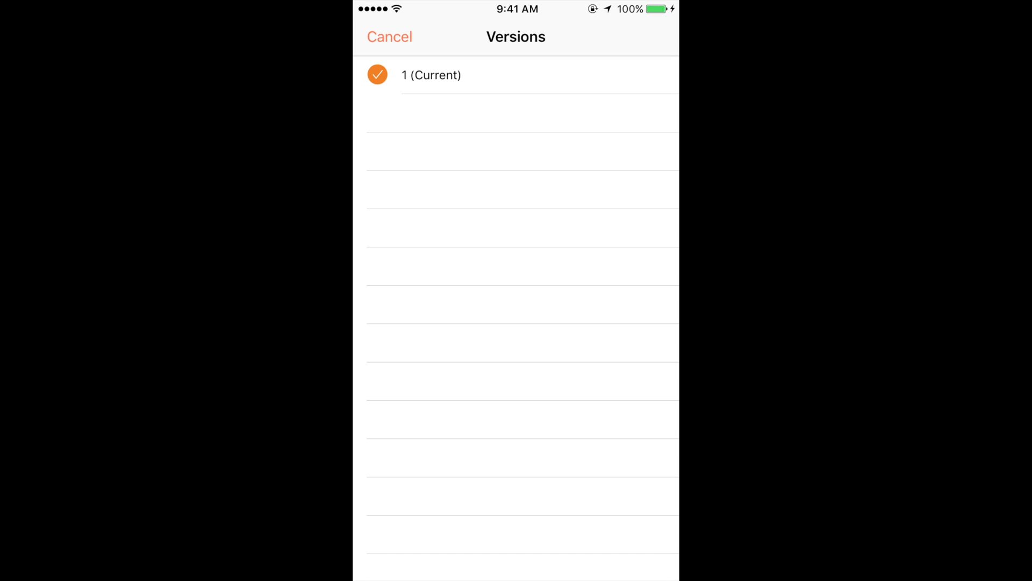
{"action": "left_click", "coordinate": [390, 36]}
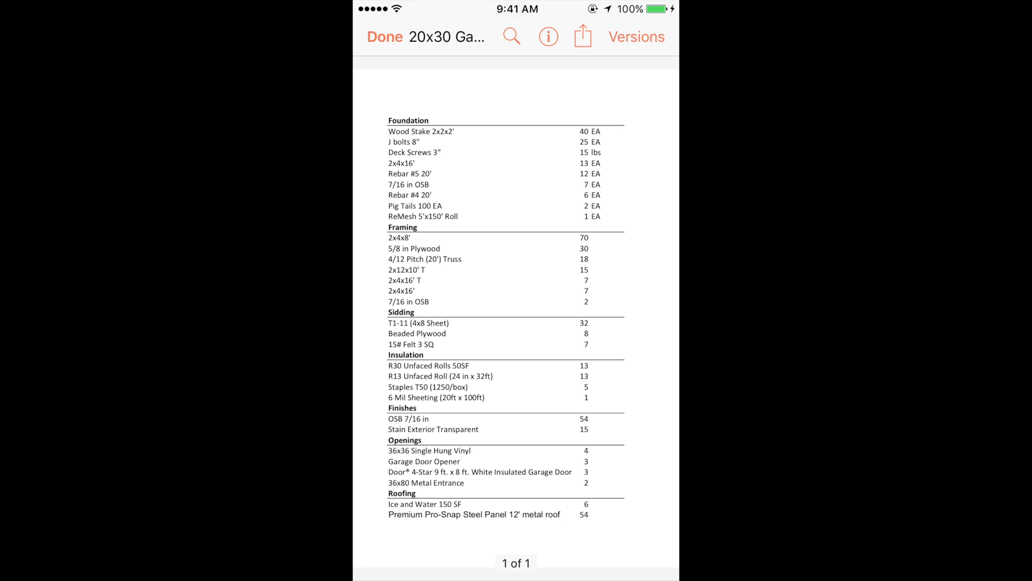
{"action": "left_click", "coordinate": [583, 37]}
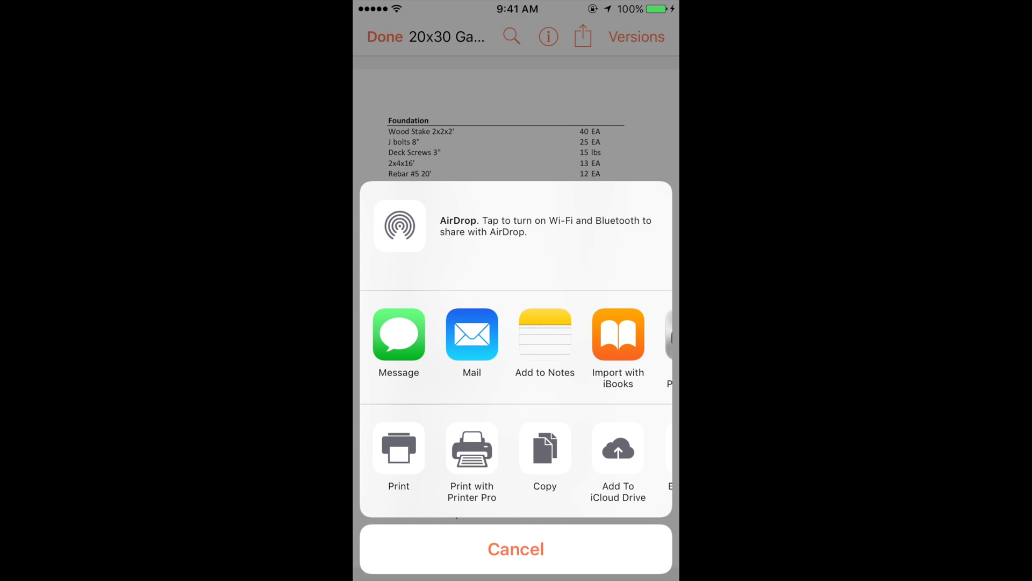
{"action": "left_click", "coordinate": [516, 549]}
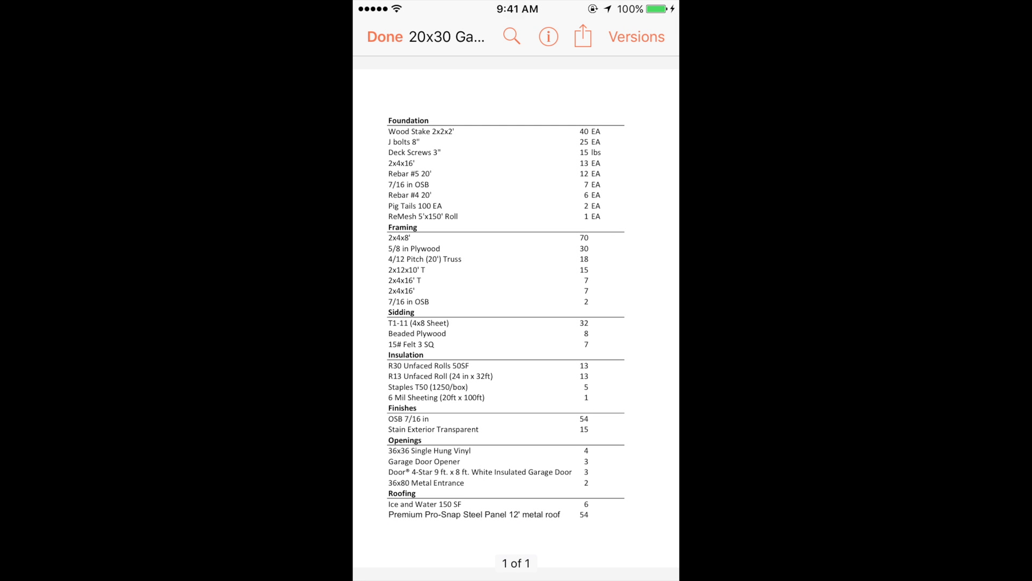
{"action": "left_click", "coordinate": [385, 36]}
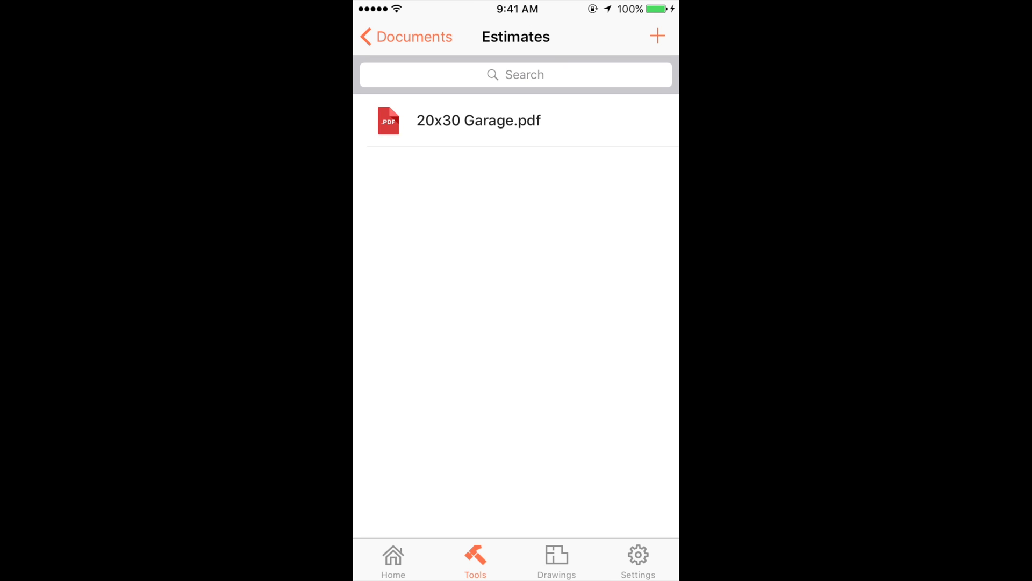
Back out of Estimates to the Documents list, then return to the project Home dashboard
{"action": "left_click", "coordinate": [406, 37]}
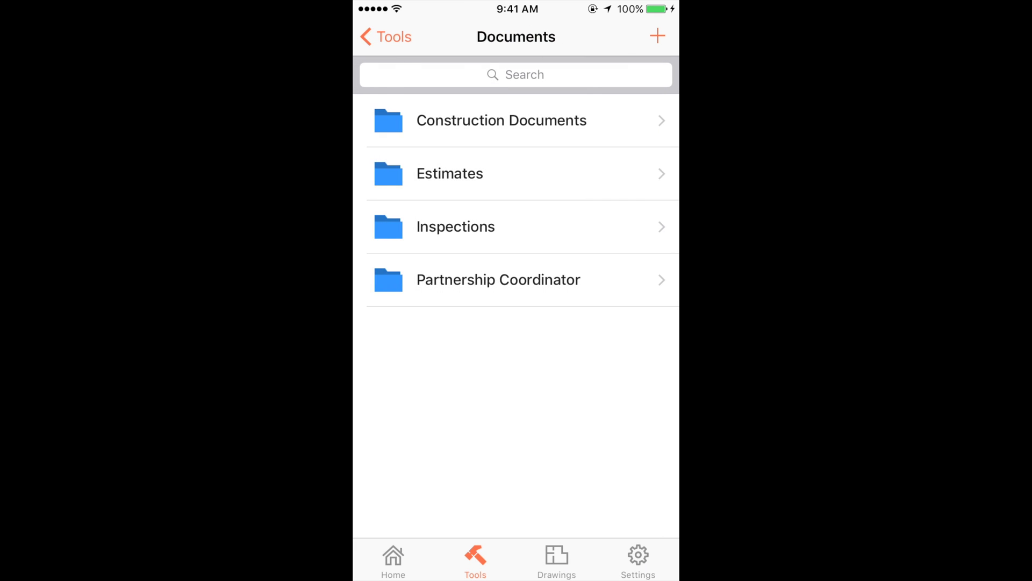
{"action": "left_click", "coordinate": [393, 559]}
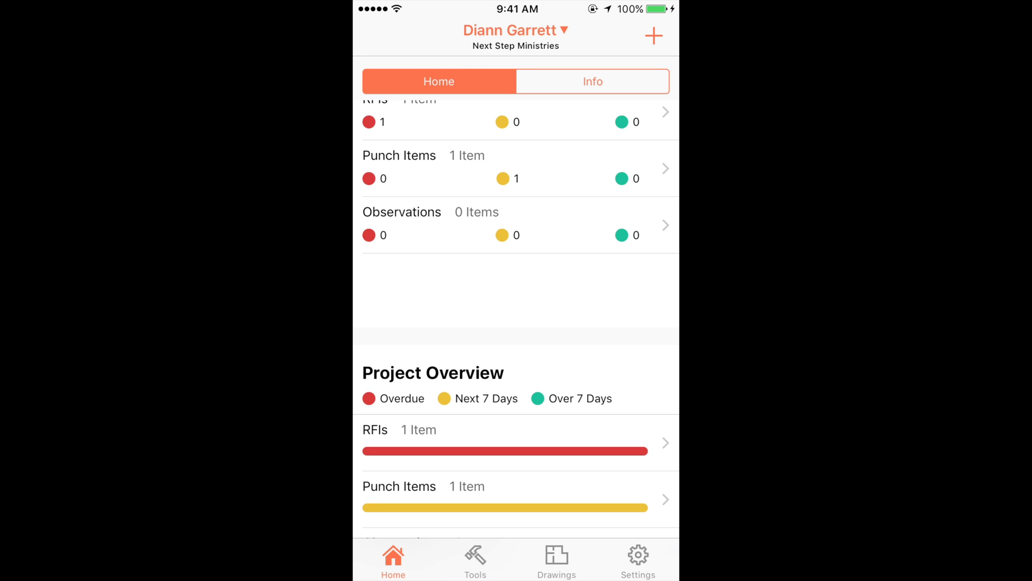